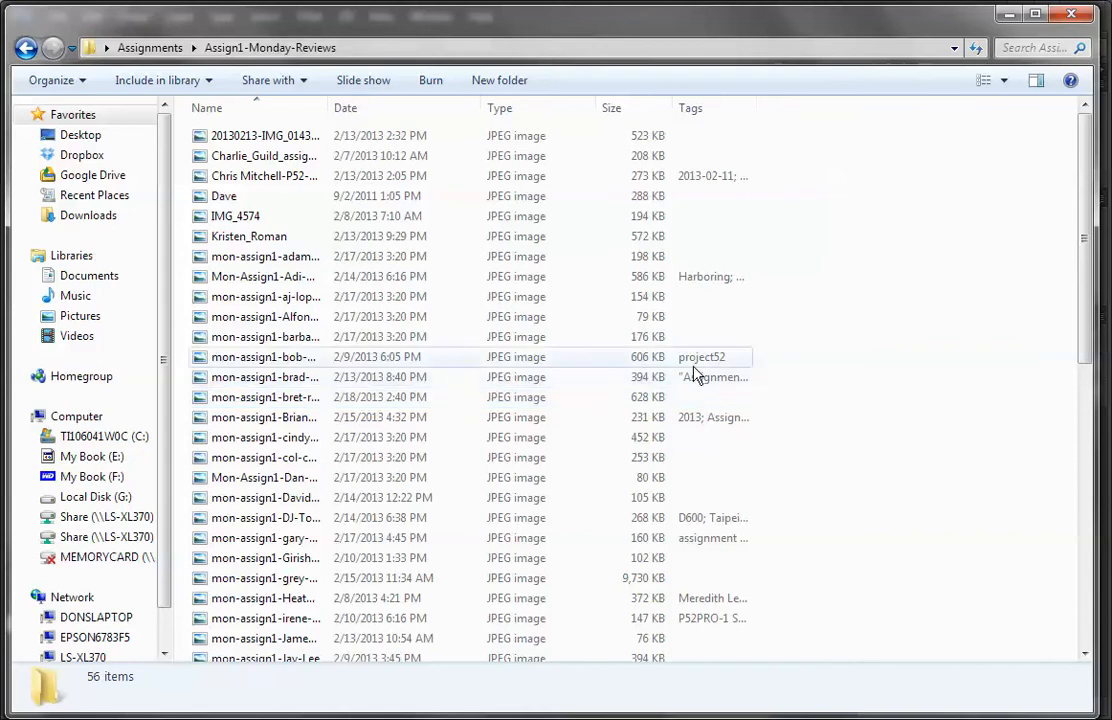
Review the file list in Assign1-Monday-Reviews, open 20130213-IMG_0143-Edit.jpg in Photoshop and fit the image to the view.
{"action": "left_click_drag", "start_coordinate": [1081, 325], "coordinate": [1087, 613]}
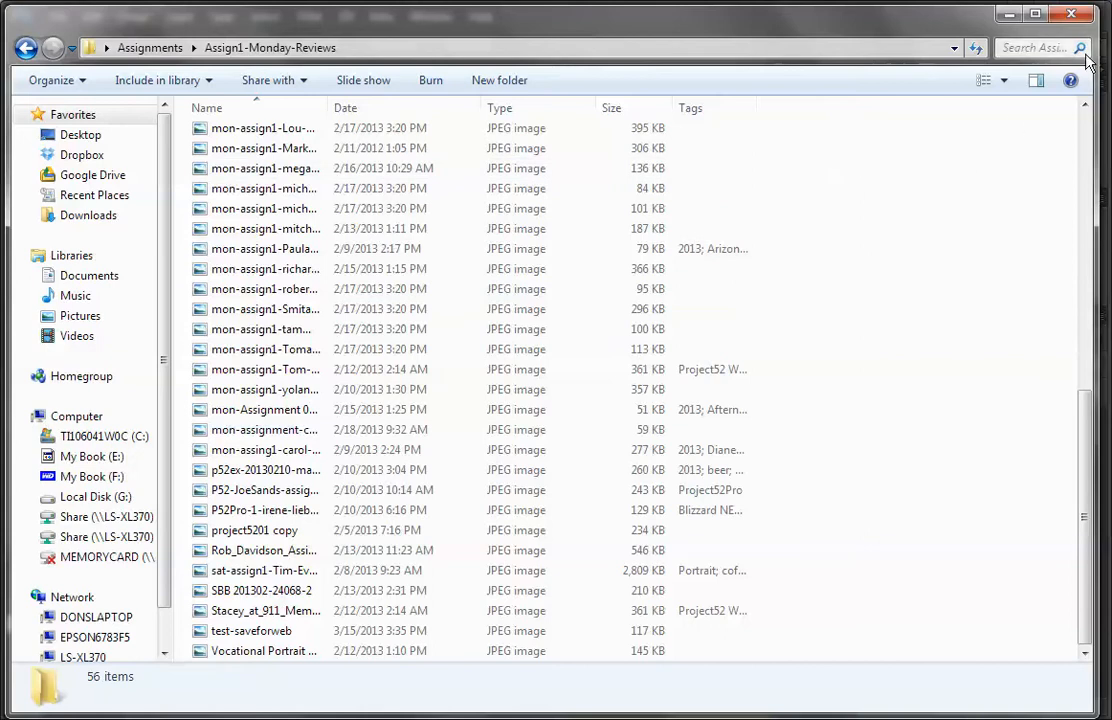
{"action": "left_click_drag", "start_coordinate": [968, 28], "coordinate": [955, 30]}
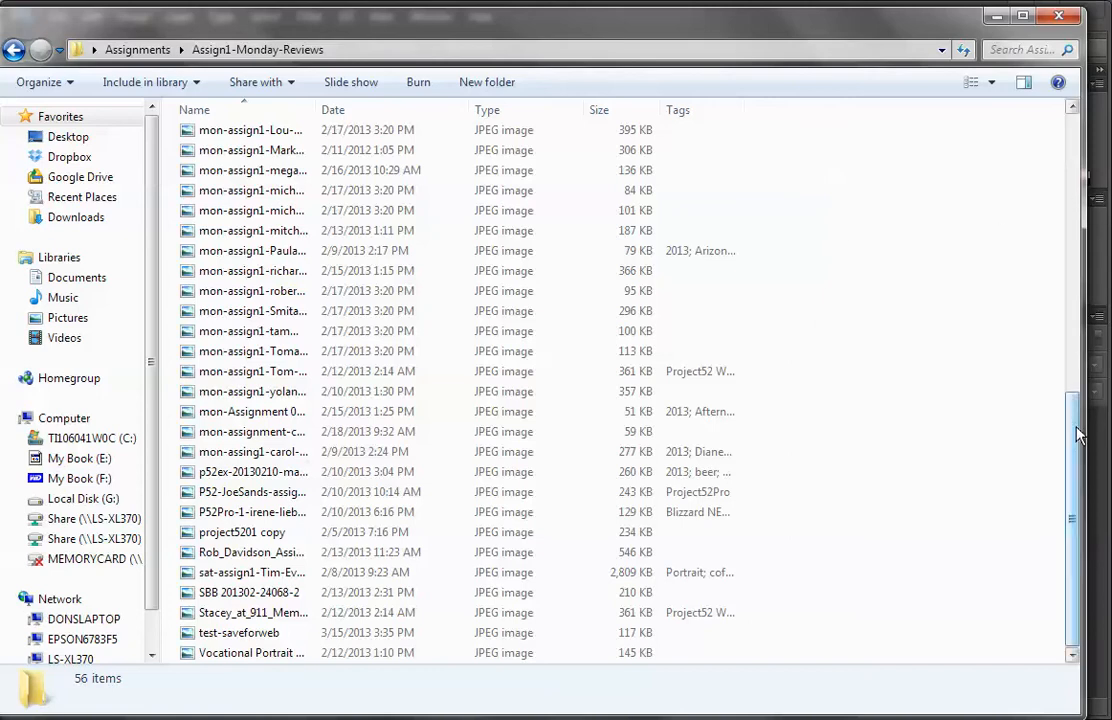
{"action": "left_click_drag", "start_coordinate": [1078, 434], "coordinate": [1099, 144]}
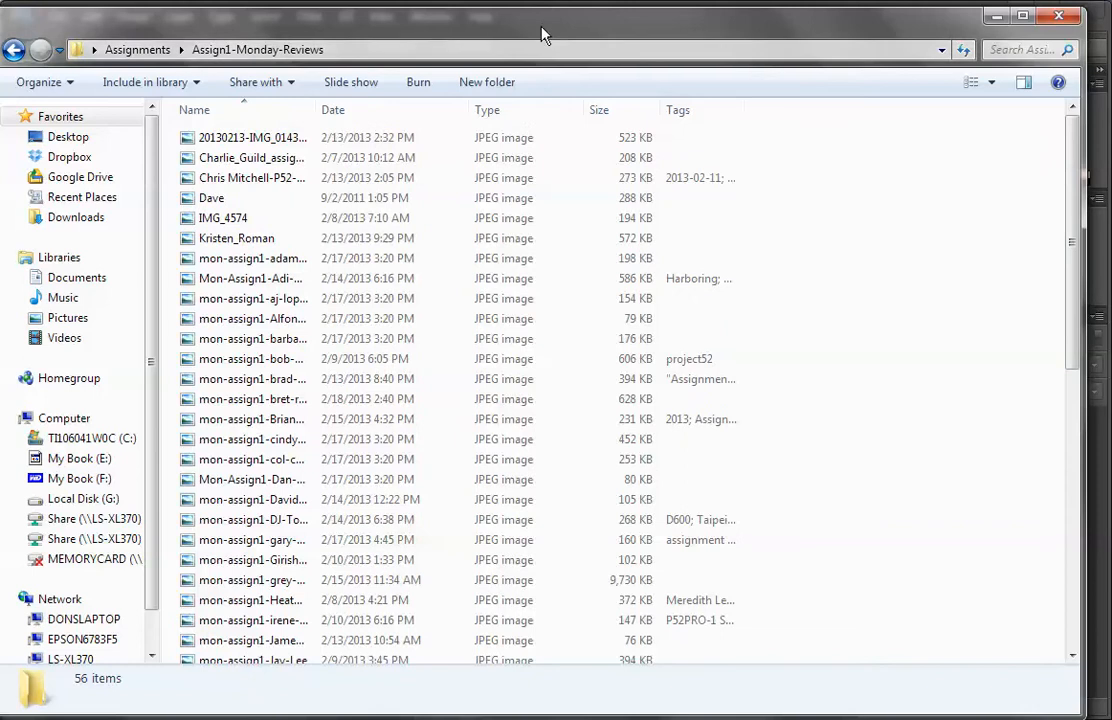
{"action": "left_click_drag", "start_coordinate": [540, 35], "coordinate": [509, 147]}
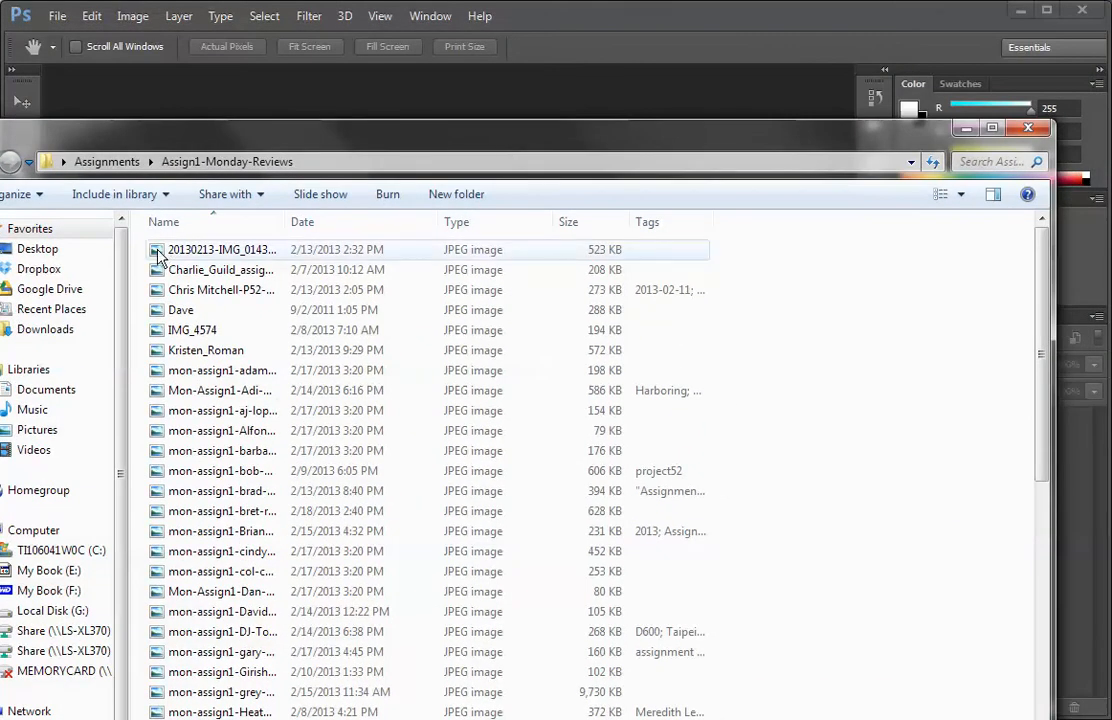
{"action": "left_click_drag", "start_coordinate": [157, 256], "coordinate": [186, 94]}
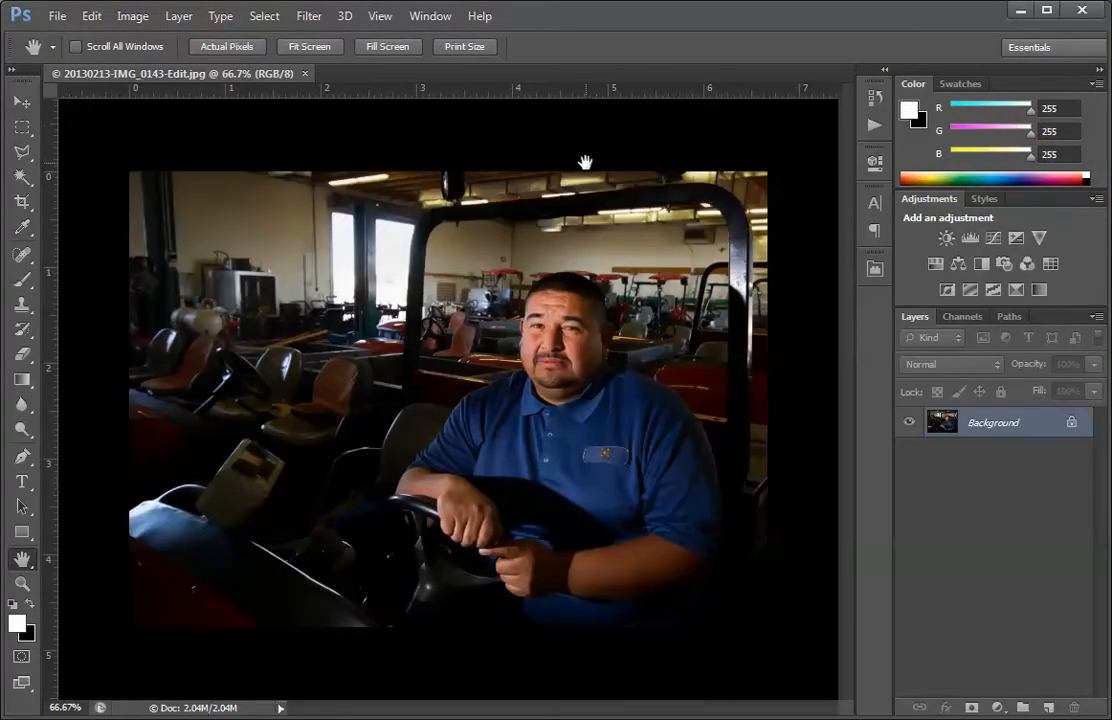
{"action": "double_click", "coordinate": [22, 562]}
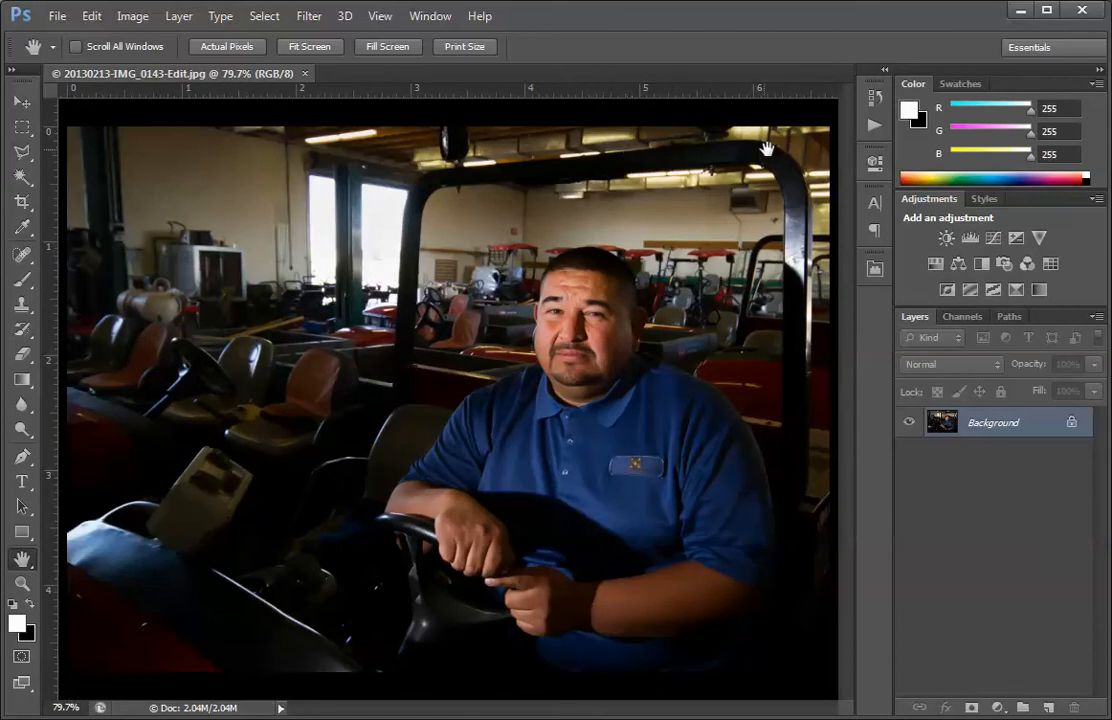
Save the photo for web as a JPEG High file at quality 60, named testing, on the Desktop.
{"action": "left_click", "coordinate": [59, 17]}
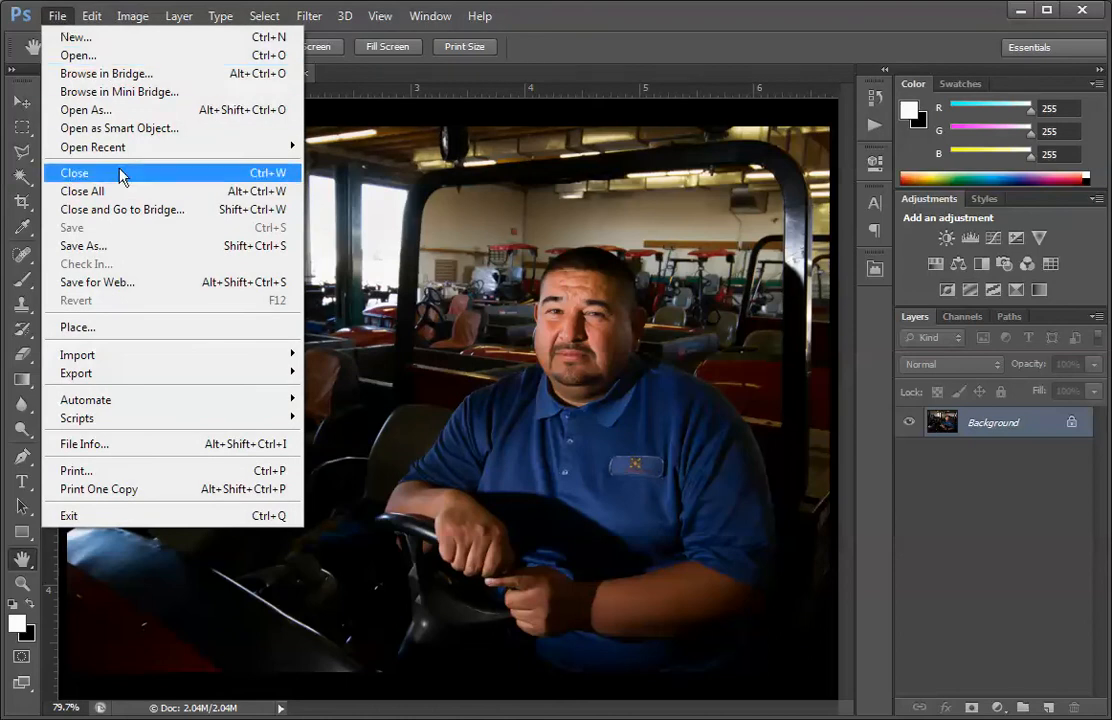
{"action": "left_click", "coordinate": [106, 284]}
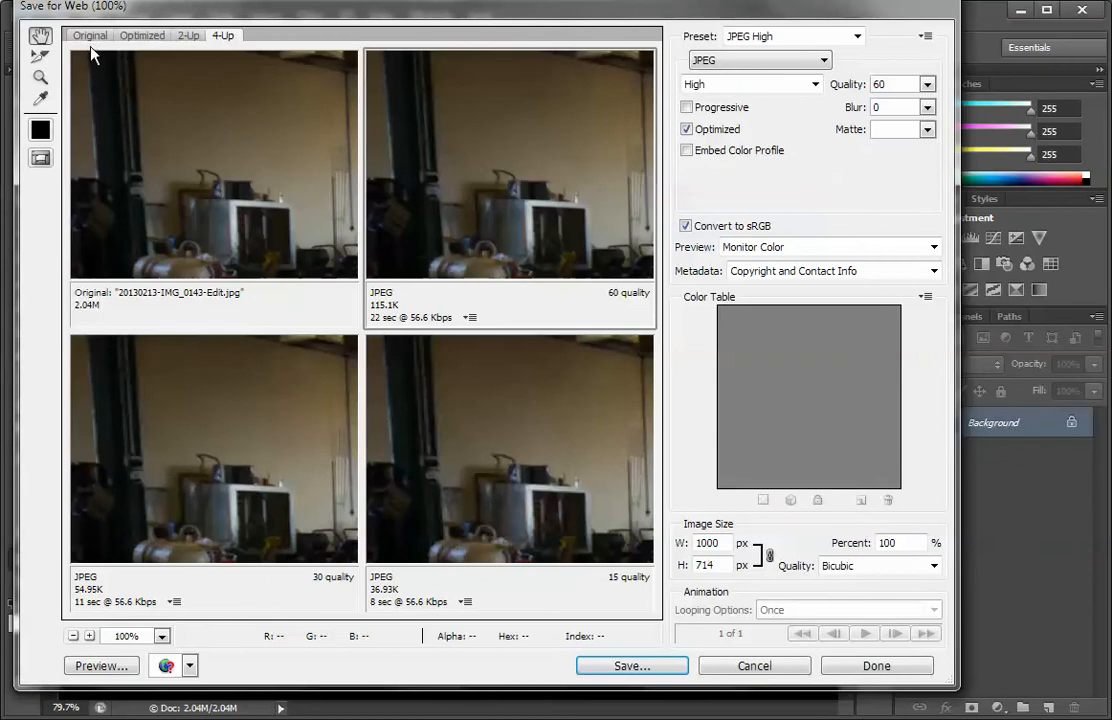
{"action": "left_click", "coordinate": [77, 34]}
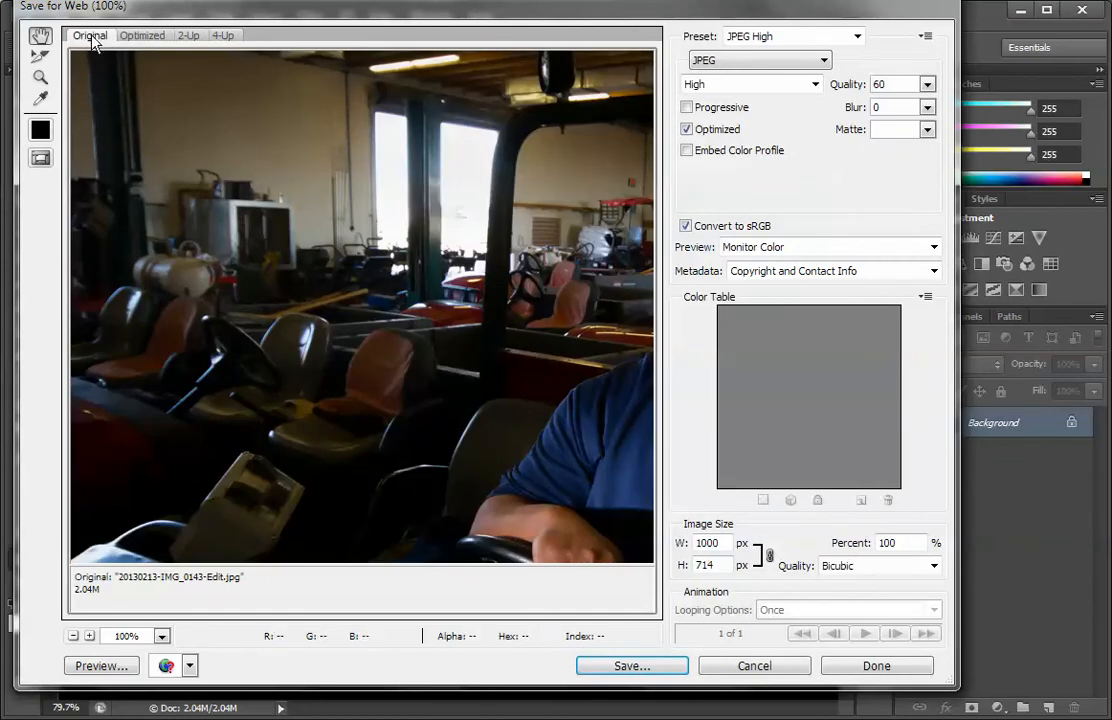
{"action": "left_click", "coordinate": [224, 35]}
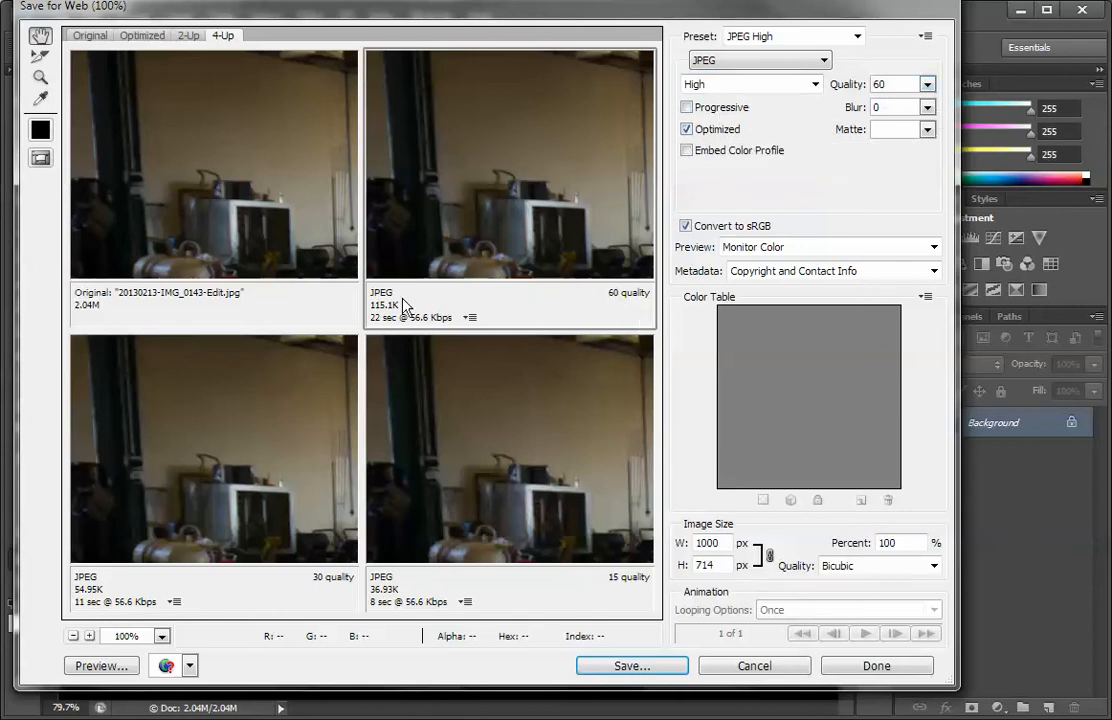
{"action": "left_click", "coordinate": [608, 667]}
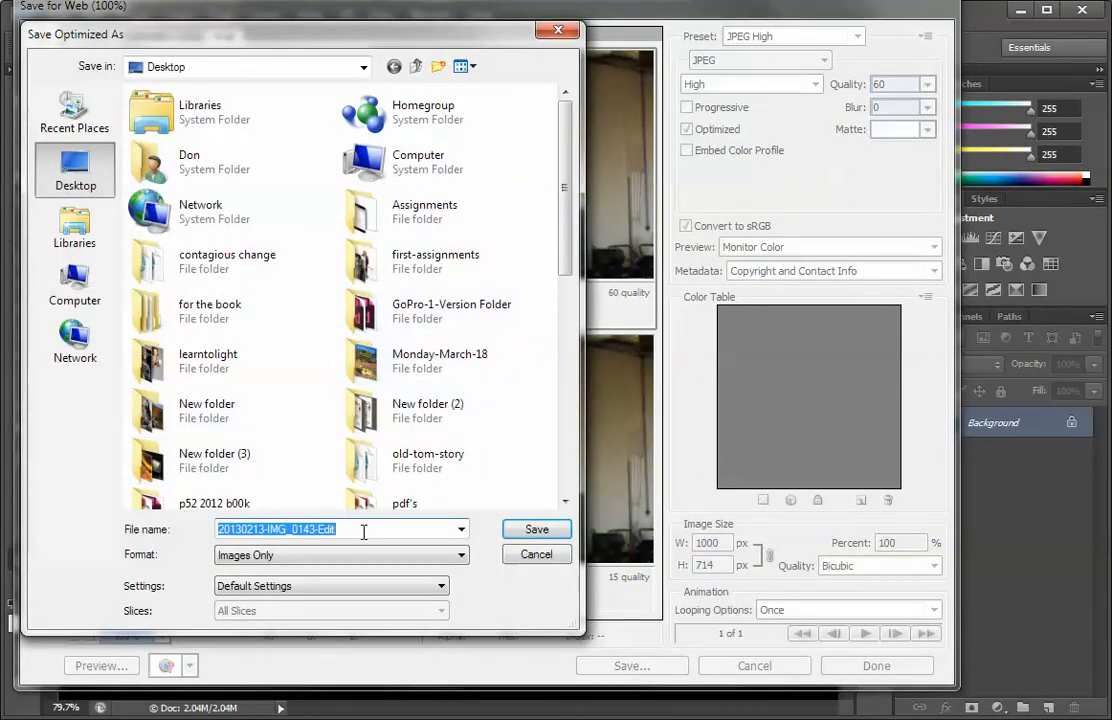
{"action": "type", "text": "testing"}
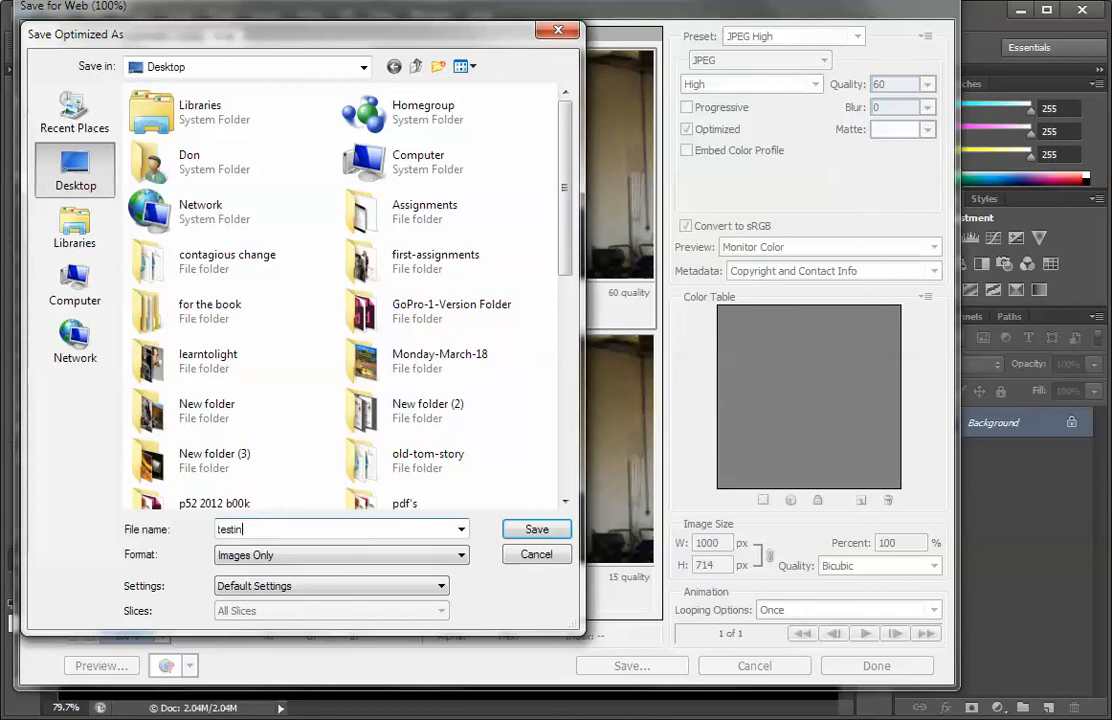
{"action": "left_click", "coordinate": [519, 537]}
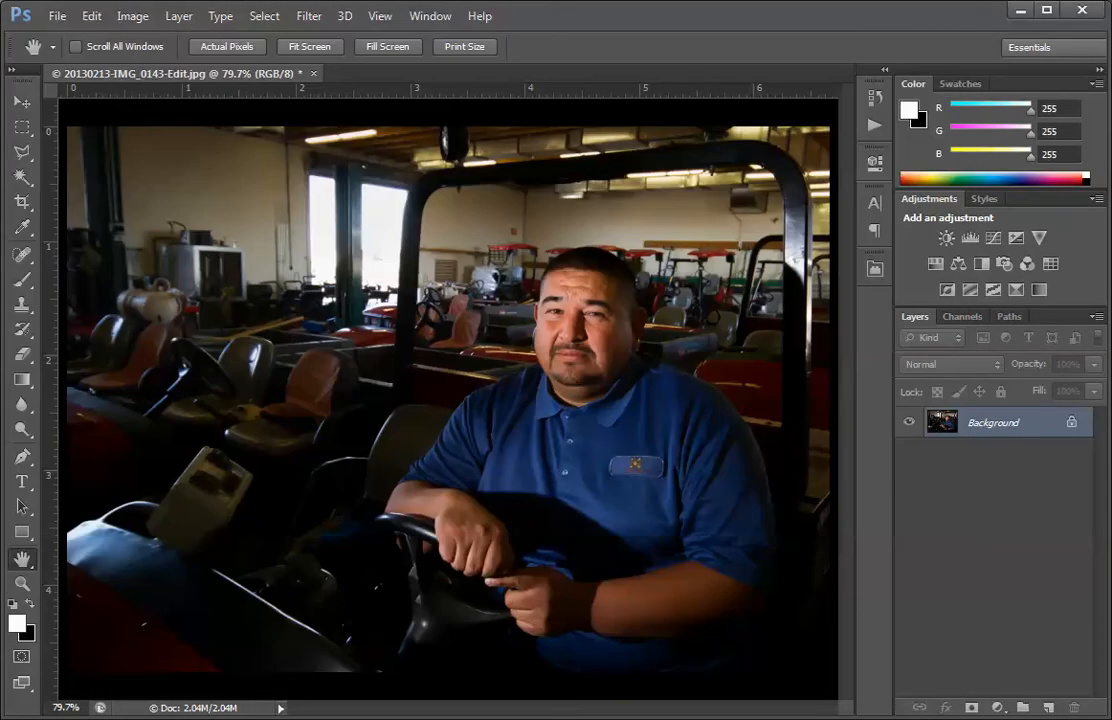
Open the exported testing.jpg alongside the original photo and fit it to the view.
{"action": "left_click_drag", "start_coordinate": [76, 560], "coordinate": [427, 72]}
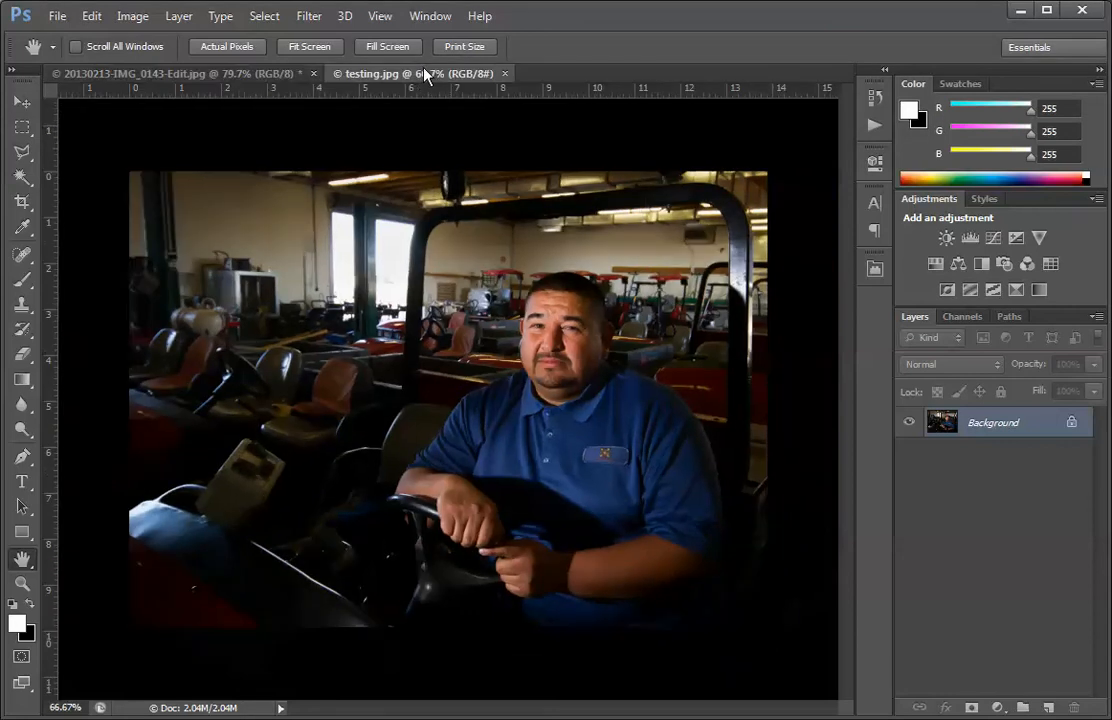
{"action": "double_click", "coordinate": [27, 566]}
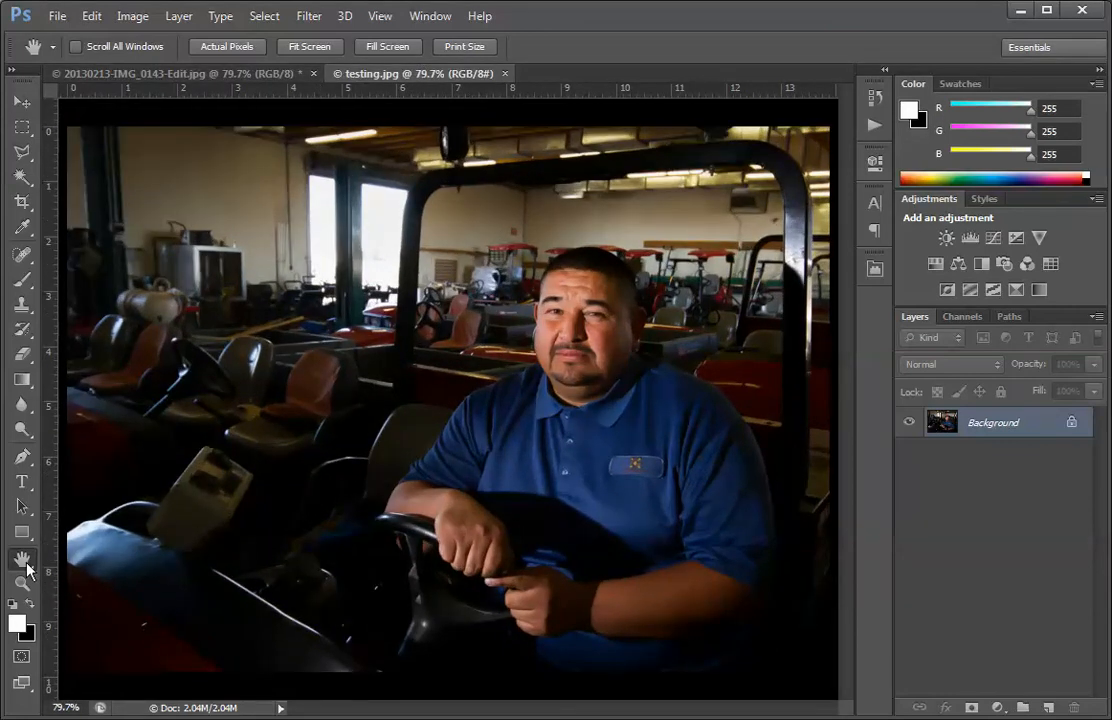
Compare the image quality of the original 20130213-IMG_0143-Edit.jpg and testing.jpg by alternating between the two documents.
{"action": "left_click", "coordinate": [287, 79]}
{"action": "left_click", "coordinate": [388, 75]}
{"action": "left_click", "coordinate": [290, 77]}
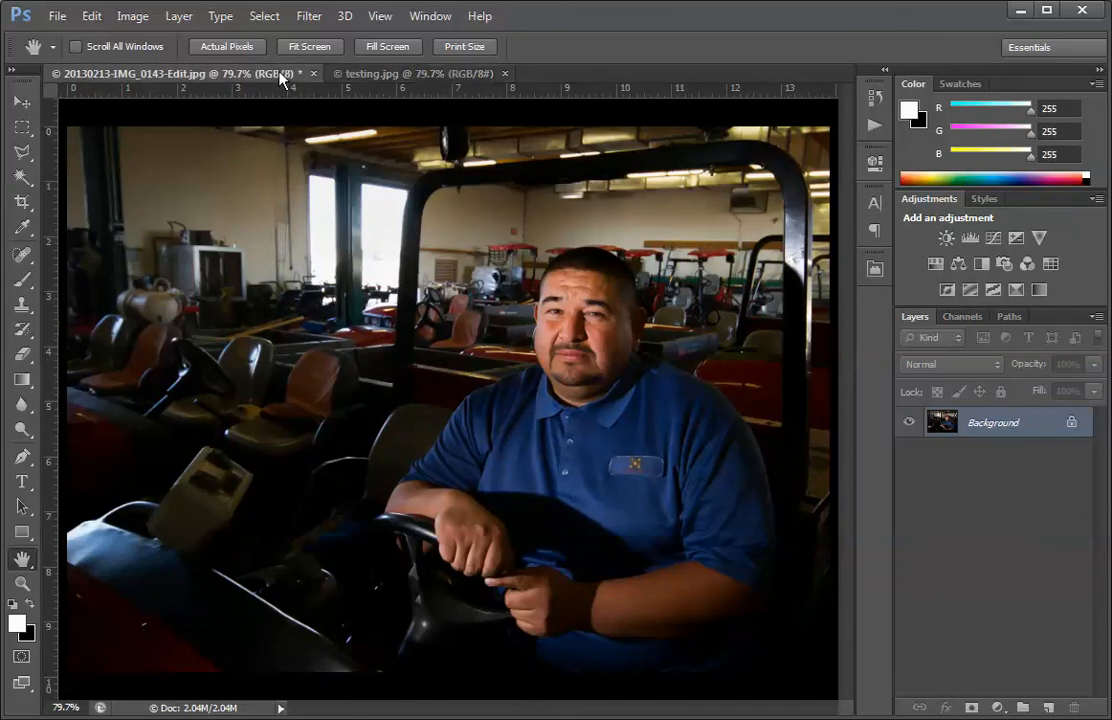
{"action": "left_click", "coordinate": [357, 80]}
{"action": "left_click", "coordinate": [295, 79]}
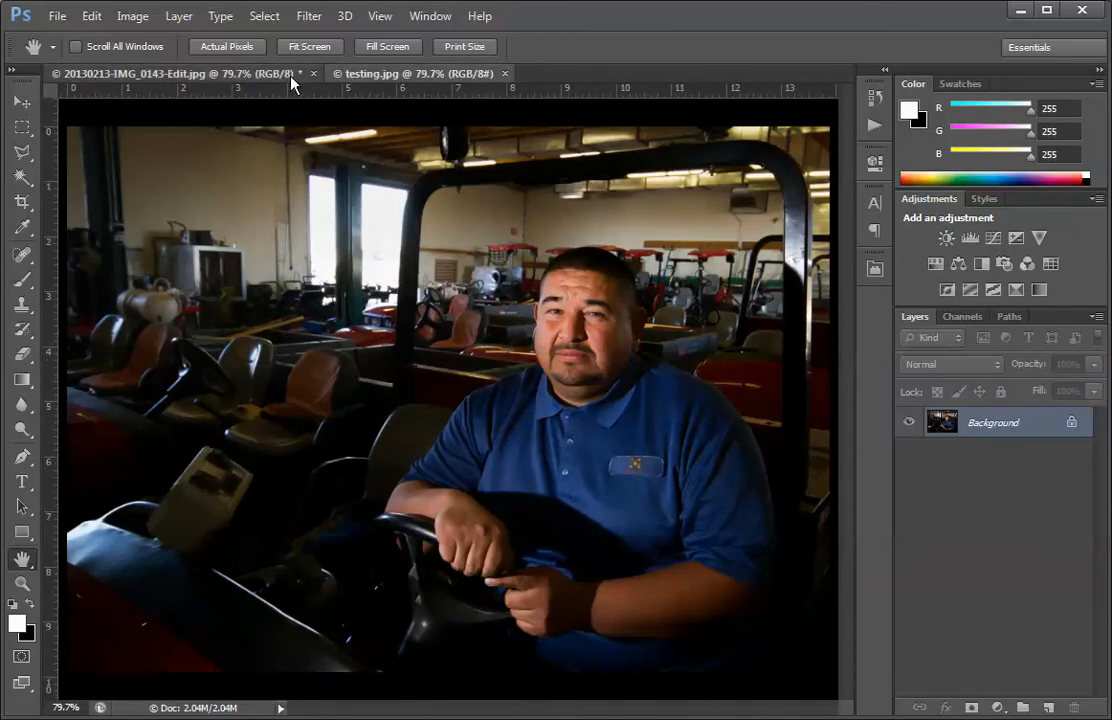
{"action": "left_click", "coordinate": [351, 78]}
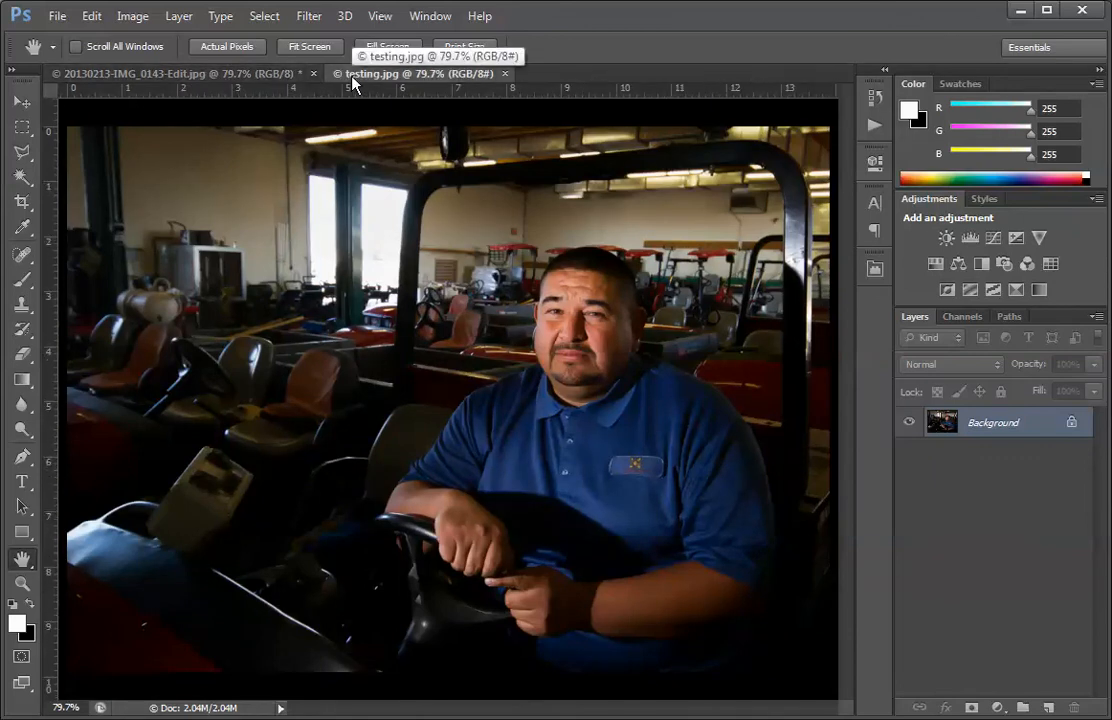
{"action": "left_click", "coordinate": [302, 75]}
{"action": "left_click", "coordinate": [380, 87]}
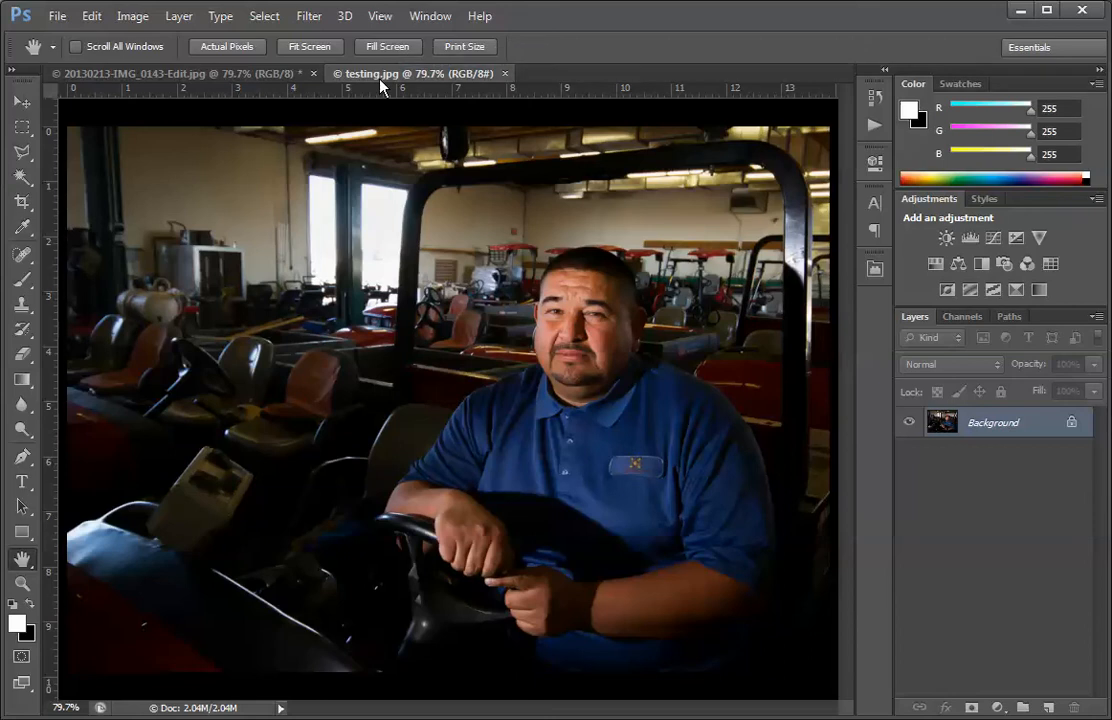
{"action": "left_click", "coordinate": [293, 74]}
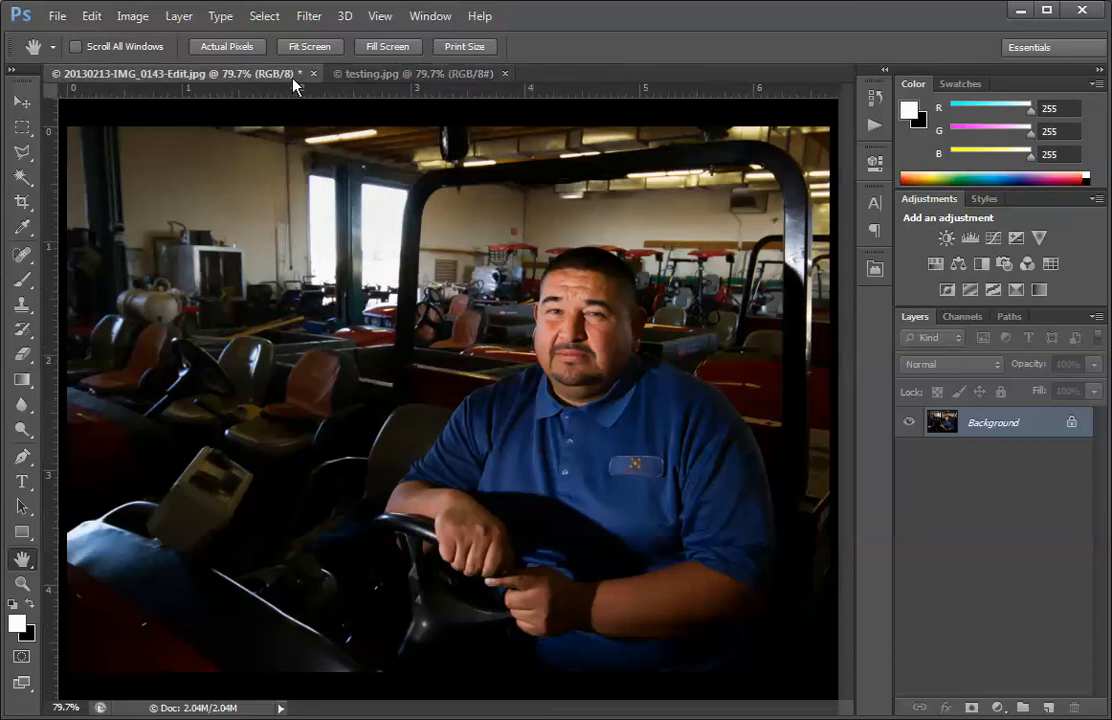
{"action": "left_click", "coordinate": [386, 76]}
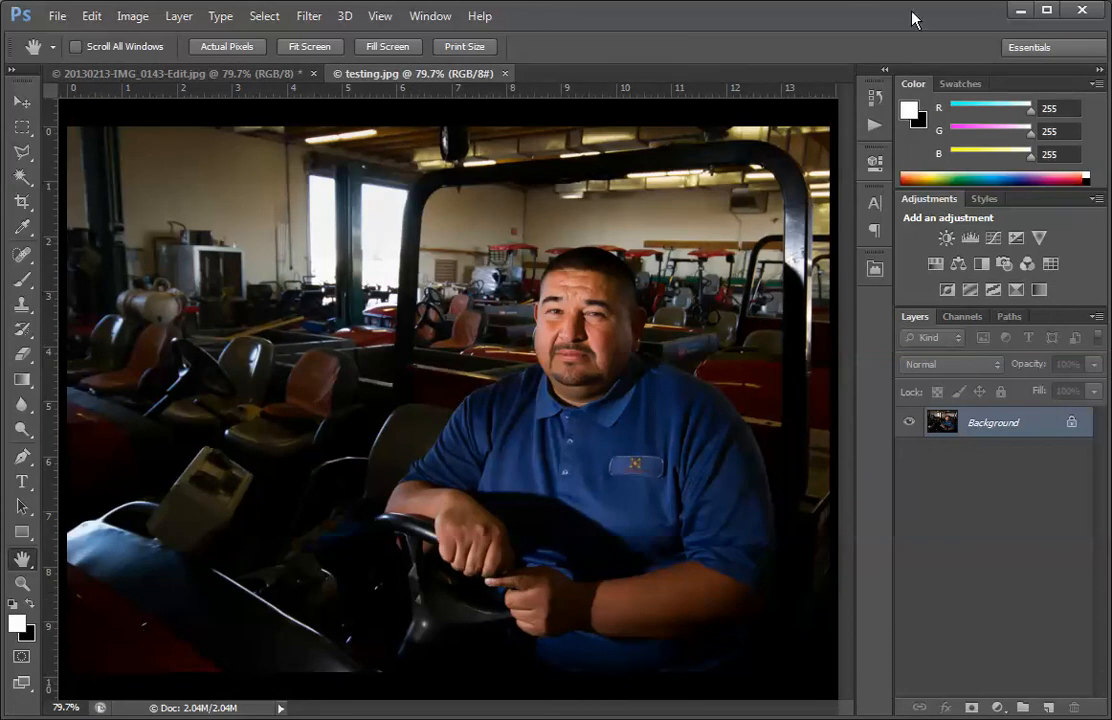
Switch to the Assign1-Monday-Reviews folder in Windows Explorer, move testing into it from the desktop, and compare its file size with the original's.
{"action": "left_click", "coordinate": [1013, 10]}
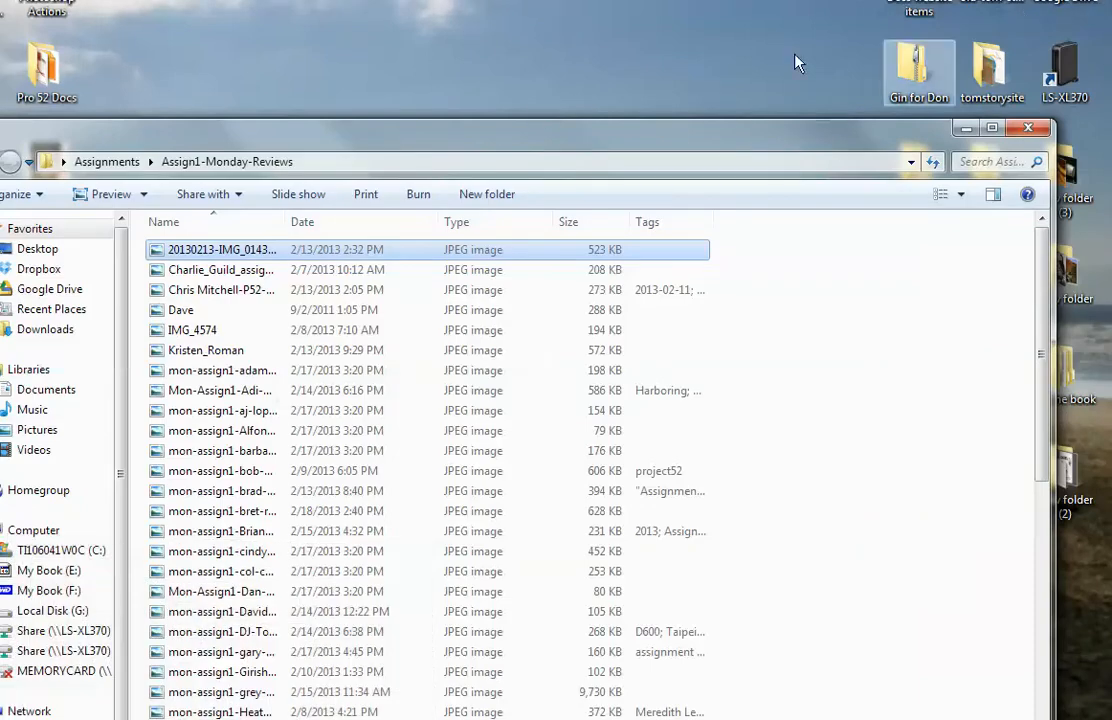
{"action": "double_click", "coordinate": [504, 144]}
{"action": "left_click_drag", "start_coordinate": [553, 43], "coordinate": [552, 32]}
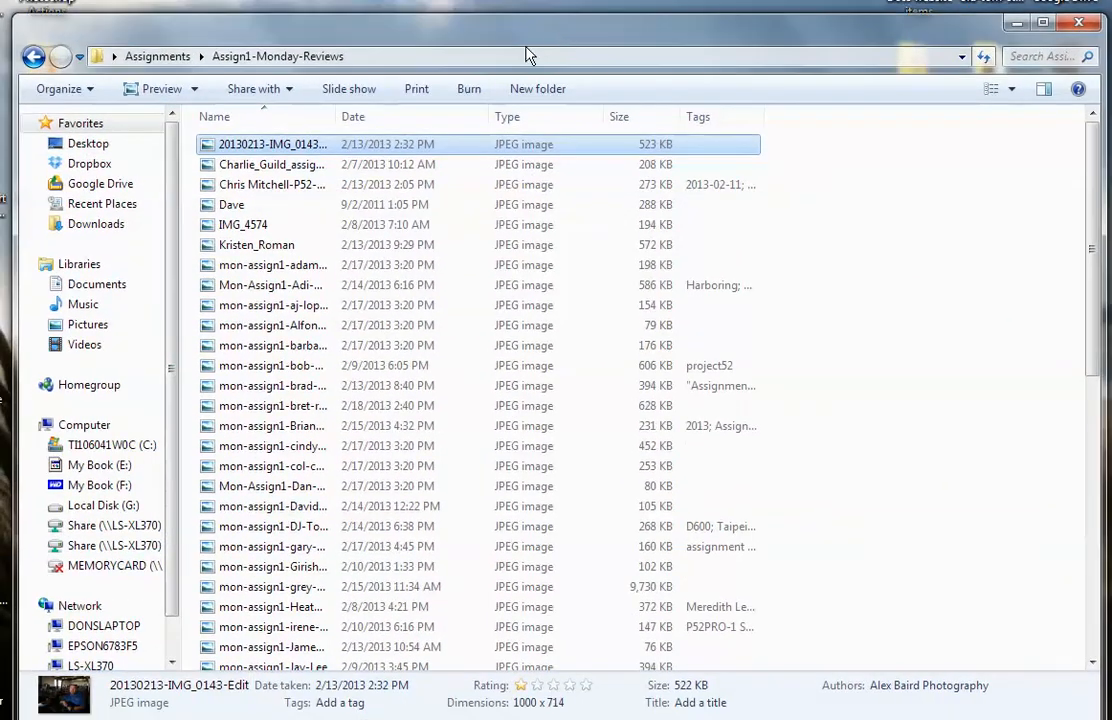
{"action": "left_click_drag", "start_coordinate": [575, 715], "coordinate": [824, 553]}
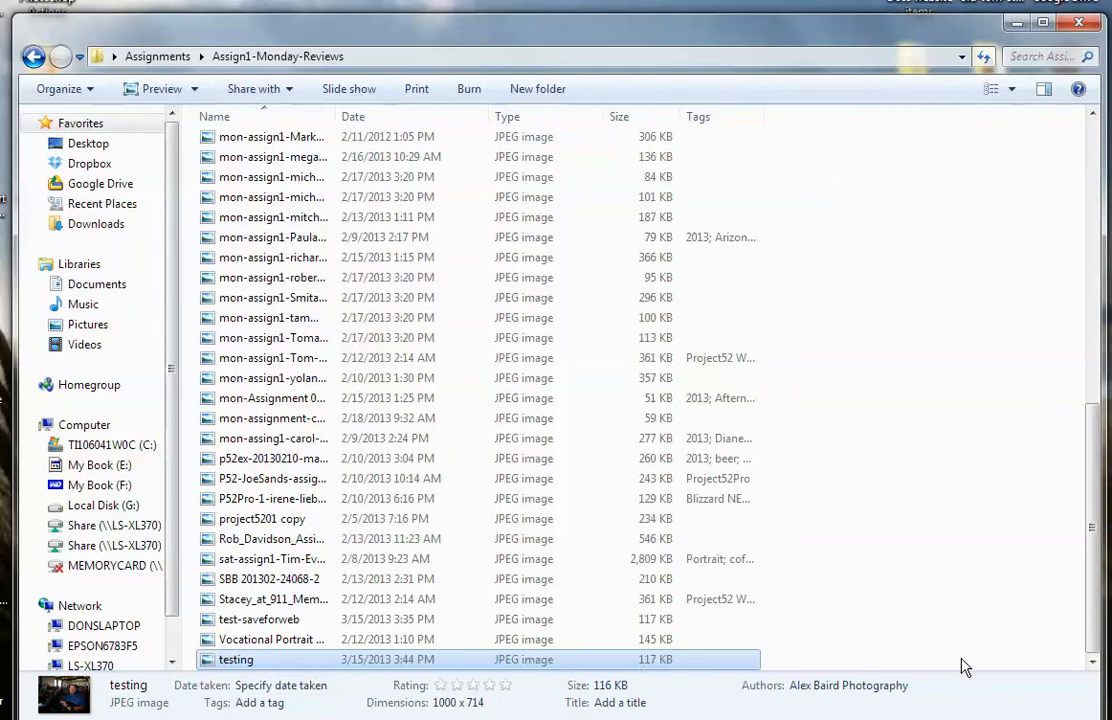
{"action": "left_click_drag", "start_coordinate": [1094, 620], "coordinate": [1093, 318]}
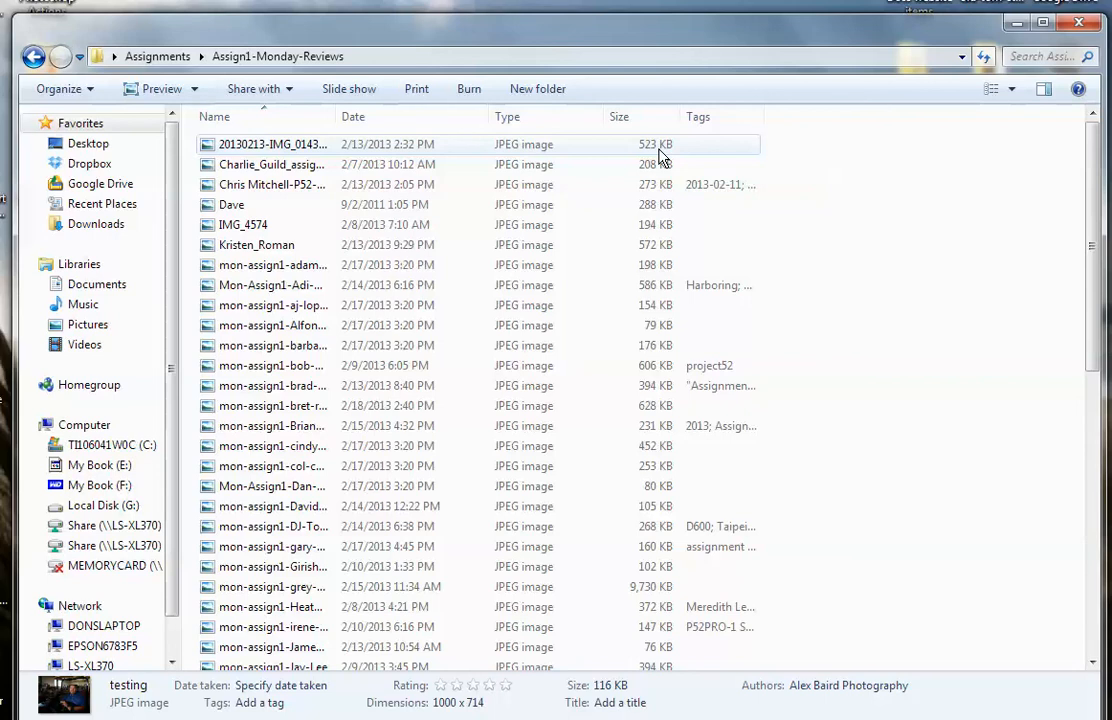
{"action": "left_click_drag", "start_coordinate": [524, 33], "coordinate": [517, 26]}
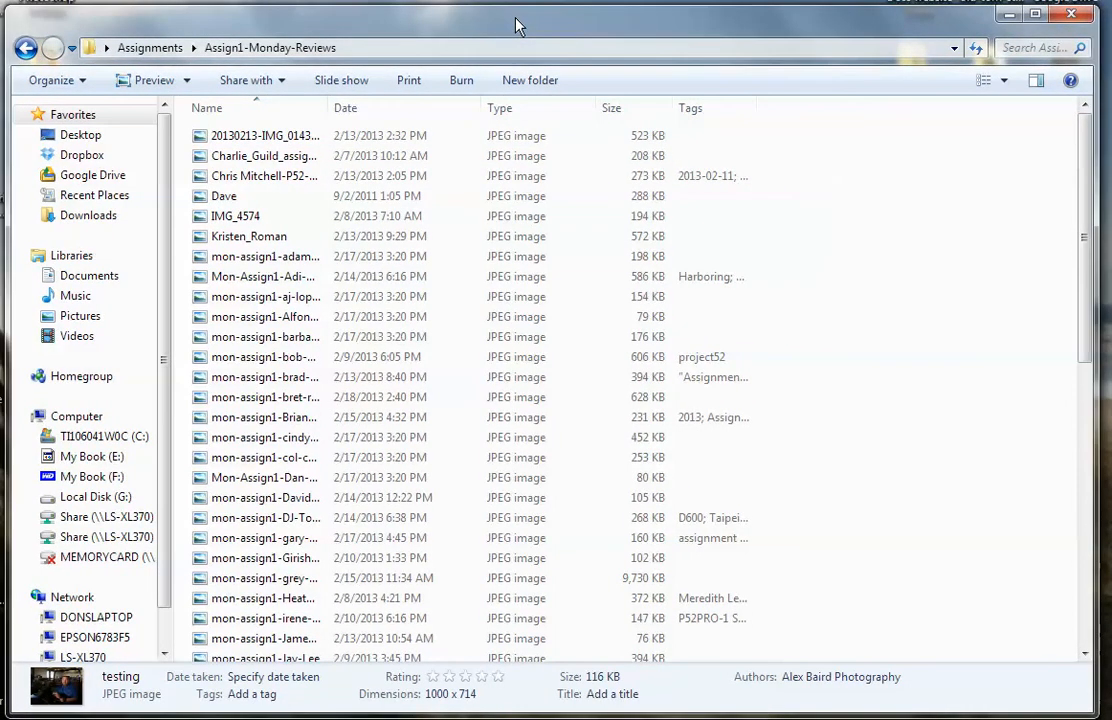